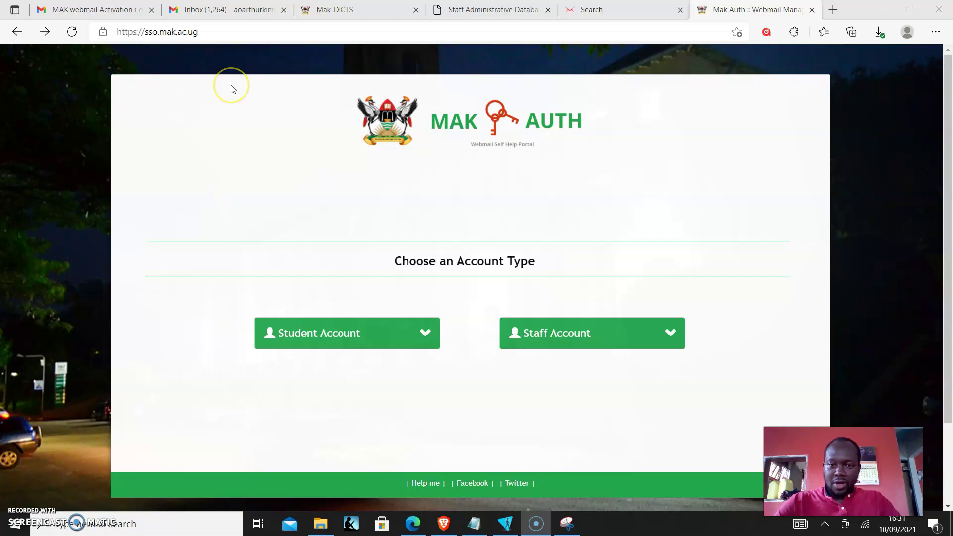
Step: Reload the sso.mak.ac.ug self-help portal and expand the Student Account dropdown options
{"action": "left_click", "coordinate": [218, 35]}
{"action": "type", "text": "sso"}
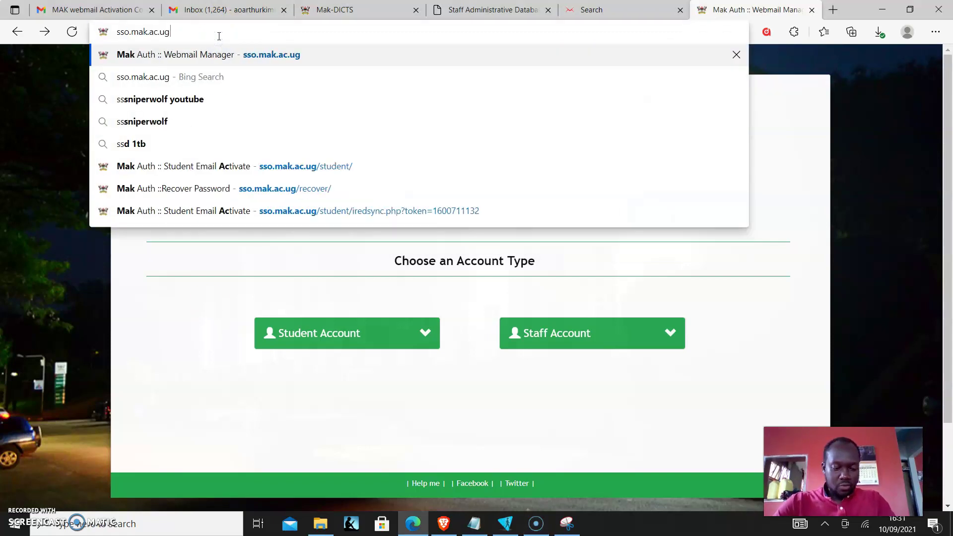
{"action": "key", "text": "Return"}
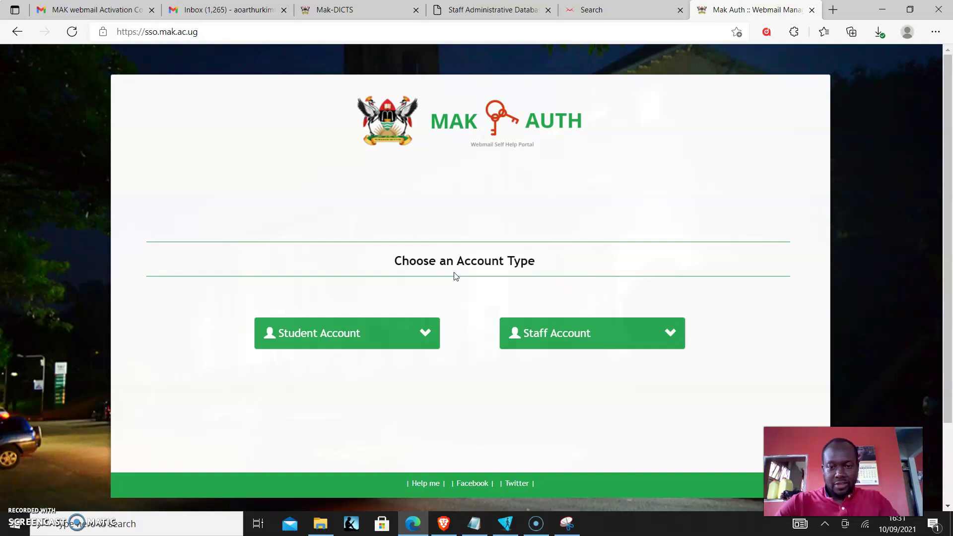
{"action": "left_click", "coordinate": [427, 336]}
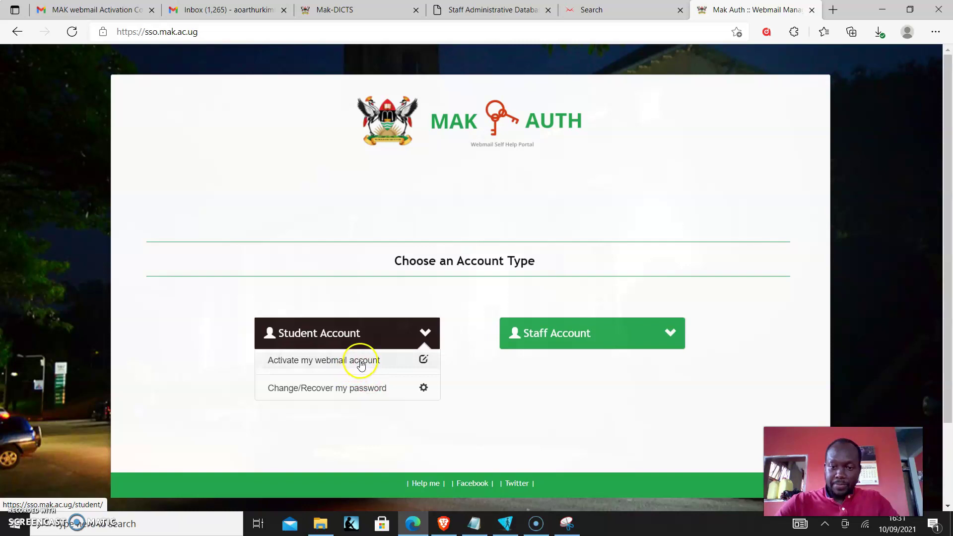
Step: Choose 'Activate my webmail account' and place the cursor in the Student Number field
{"action": "left_click", "coordinate": [361, 362]}
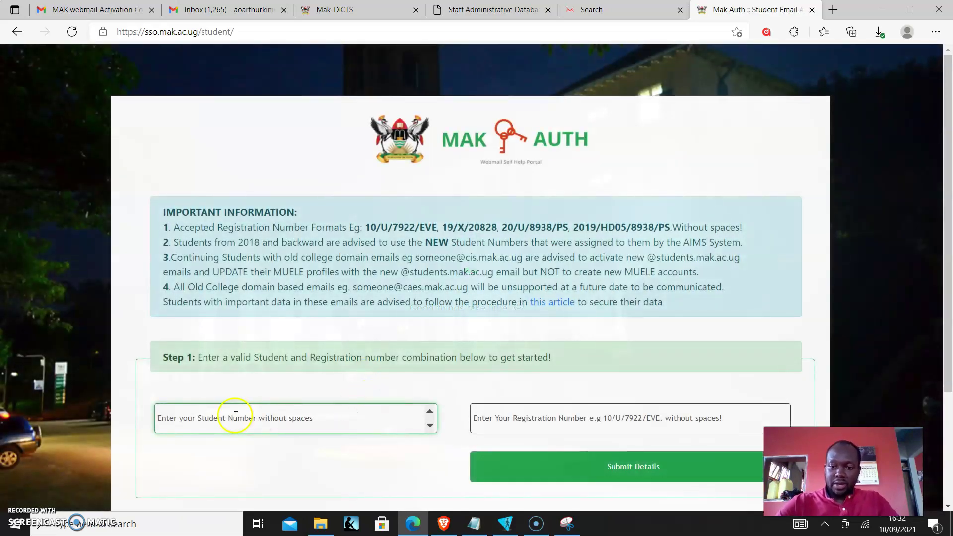
{"action": "left_click", "coordinate": [247, 411]}
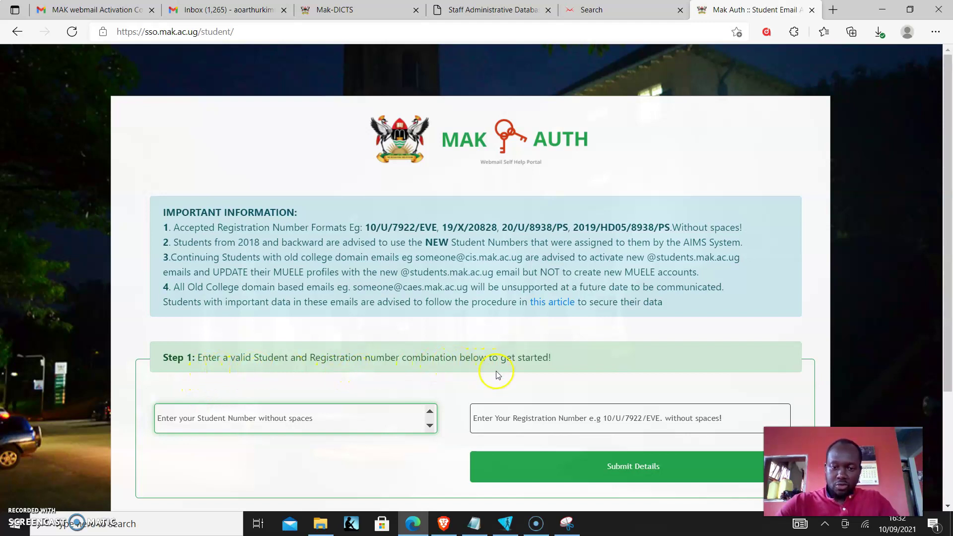
Step: Copy the student number from the Notepad notes into the Student Number field
{"action": "left_click", "coordinate": [470, 520]}
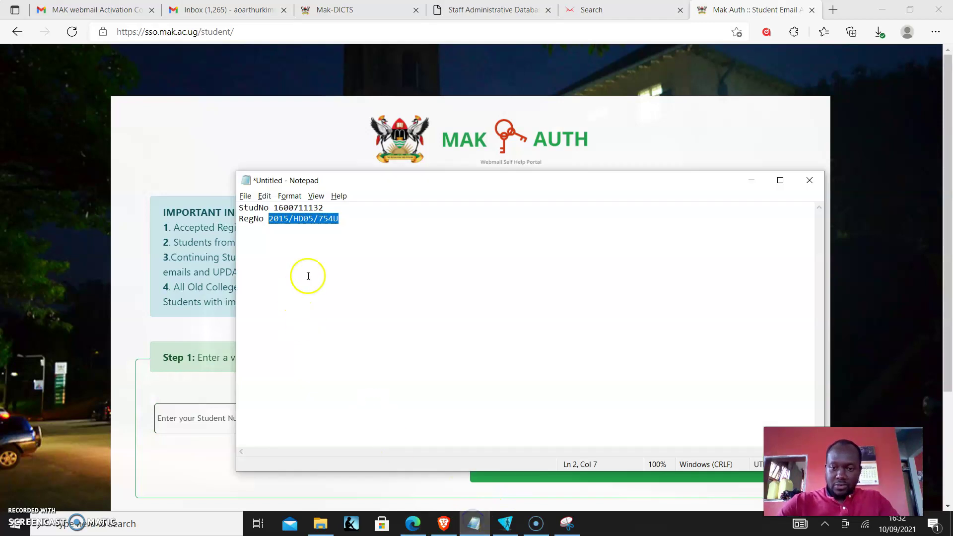
{"action": "left_click_drag", "start_coordinate": [325, 209], "coordinate": [275, 209]}
{"action": "key", "text": "ctrl+c"}
{"action": "key", "text": "alt+Tab"}
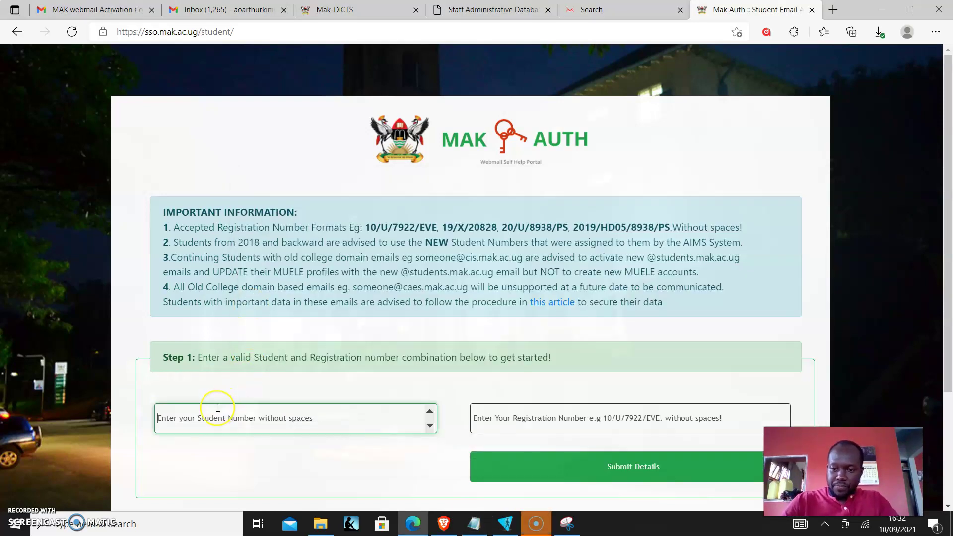
{"action": "key", "text": "ctrl+v"}
Step: Copy the registration number from the notes into the Registration Number field
{"action": "left_click", "coordinate": [521, 418]}
{"action": "key", "text": "alt+Tab"}
{"action": "left_click_drag", "start_coordinate": [339, 219], "coordinate": [270, 219]}
{"action": "key", "text": "ctrl+c"}
{"action": "key", "text": "alt+Tab"}
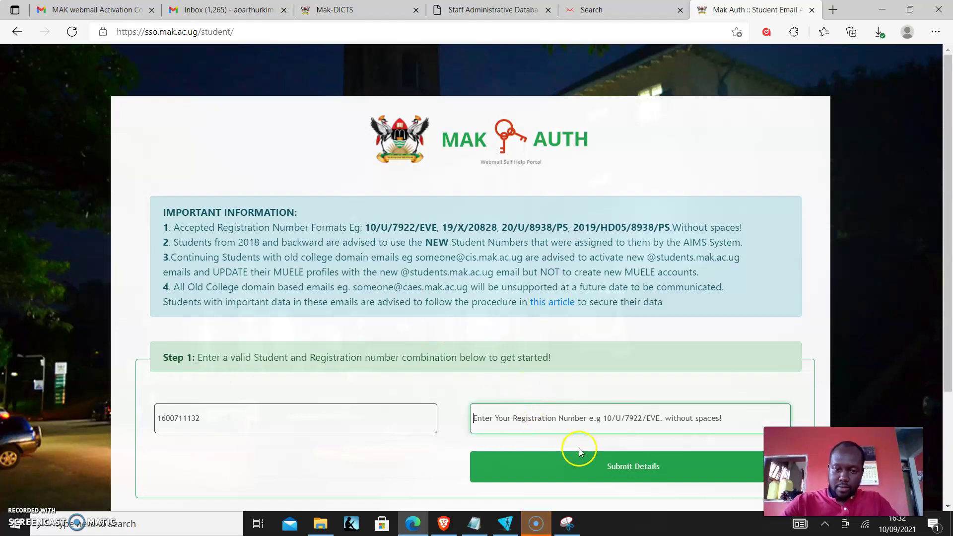
{"action": "key", "text": "ctrl+v"}
Step: Submit the student details and move to the Step 2 alternative email field
{"action": "left_click", "coordinate": [578, 462]}
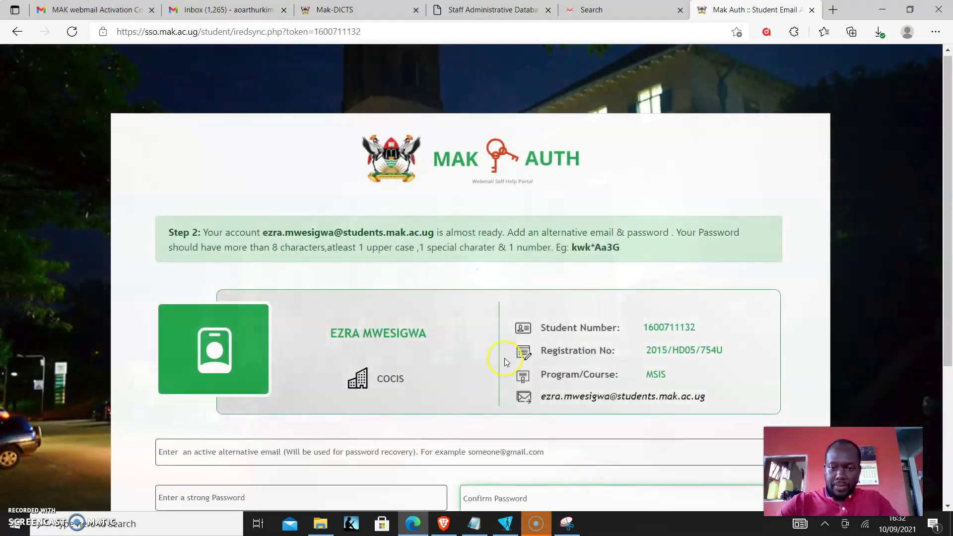
{"action": "scroll", "coordinate": [501, 360], "scroll_direction": "down", "scroll_amount": 3}
{"action": "left_click", "coordinate": [495, 357]}
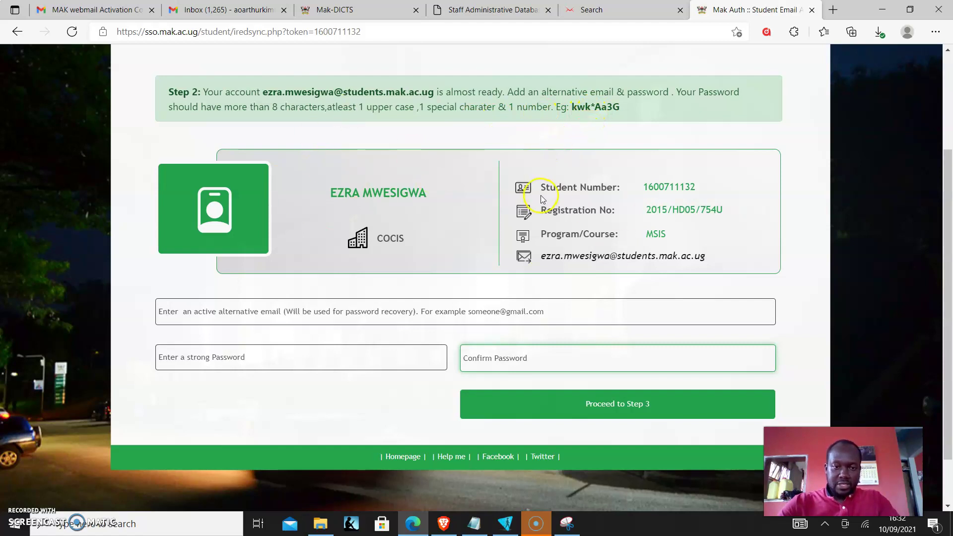
{"action": "left_click", "coordinate": [219, 310]}
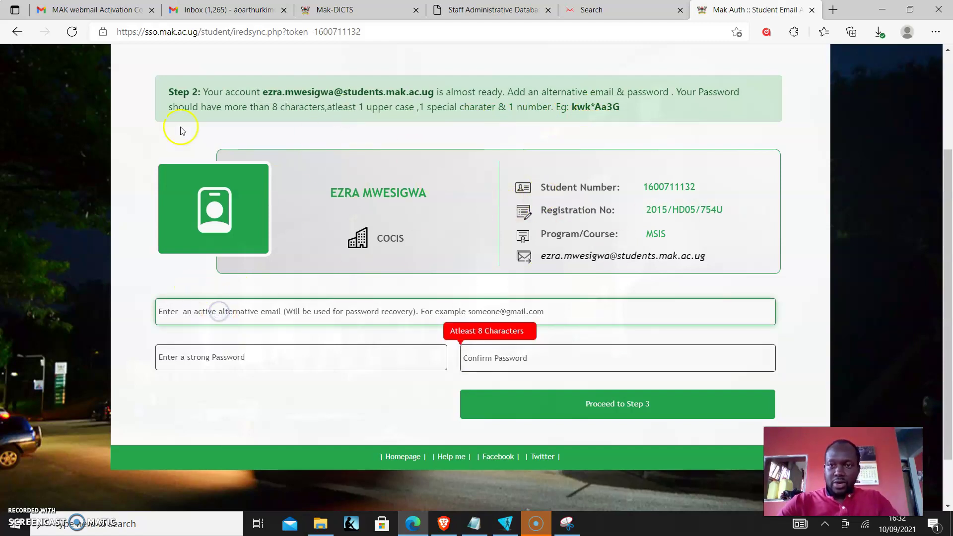
Step: Copy the Google account's email address from Gmail and paste it as the alternative email
{"action": "left_click", "coordinate": [228, 9]}
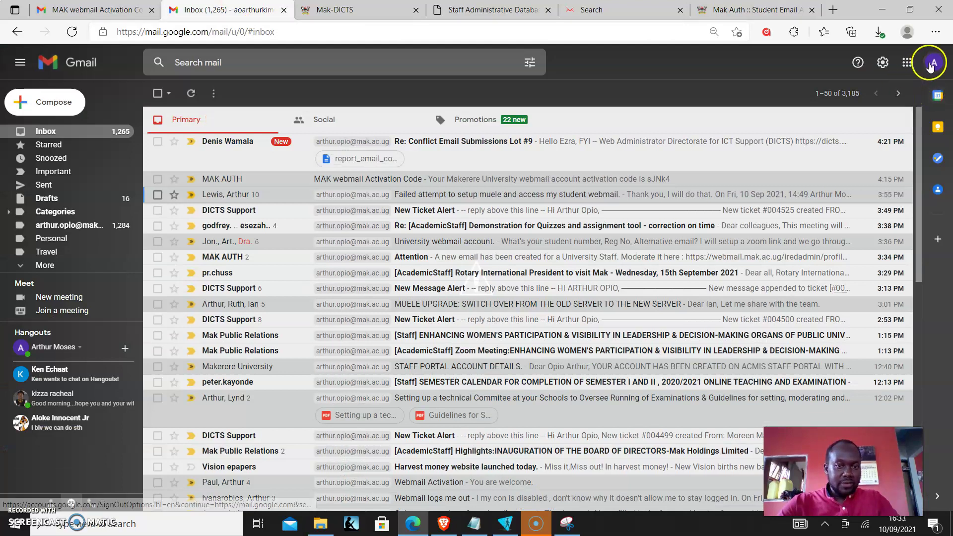
{"action": "left_click", "coordinate": [934, 62]}
{"action": "triple_click", "coordinate": [872, 162]}
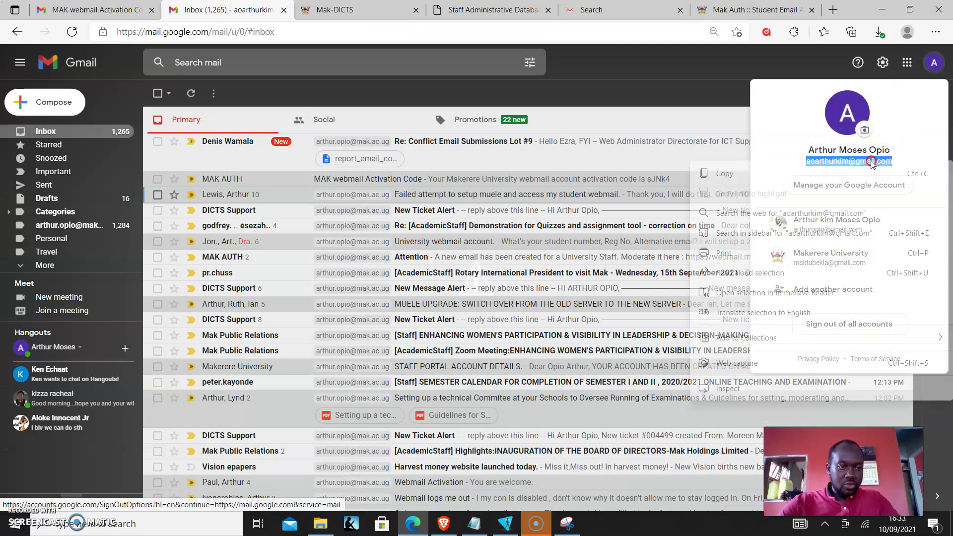
{"action": "right_click", "coordinate": [819, 162]}
{"action": "left_click", "coordinate": [755, 176]}
{"action": "left_click", "coordinate": [754, 9]}
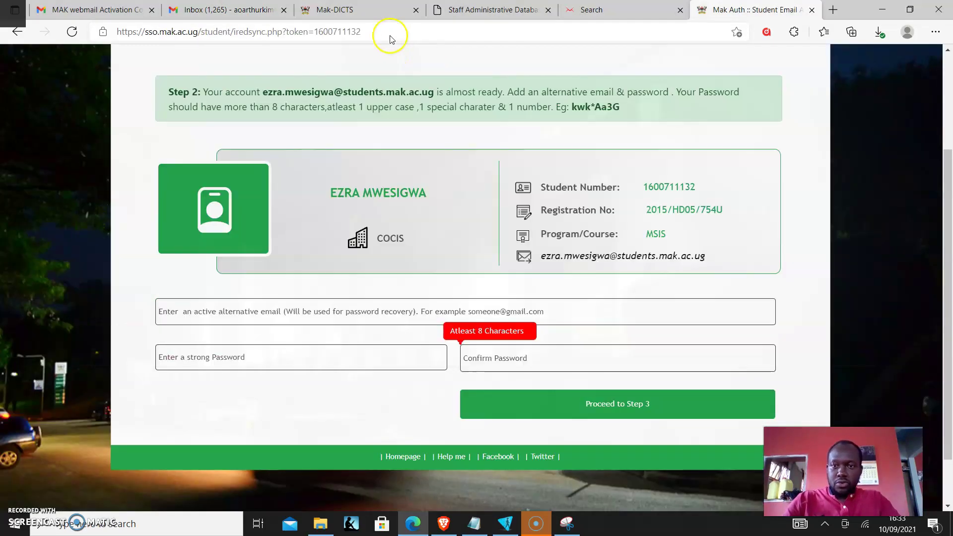
{"action": "key", "text": "ctrl+v"}
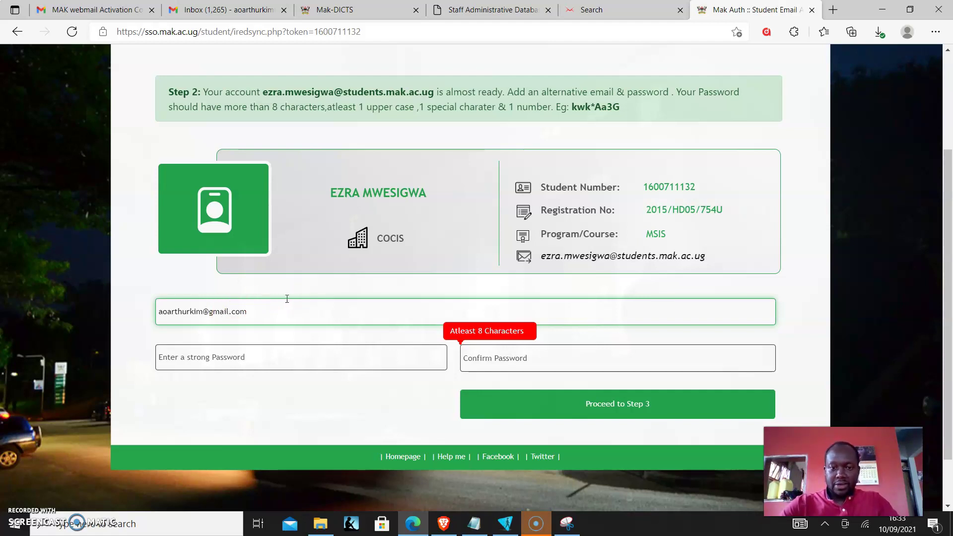
Step: Enter and confirm a new password, then submit the Step 2 details
{"action": "left_click", "coordinate": [228, 351]}
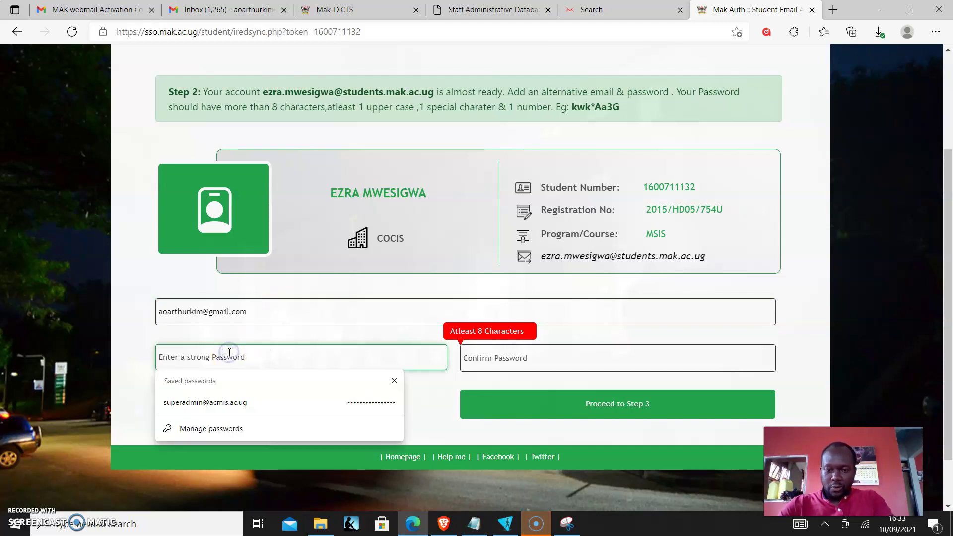
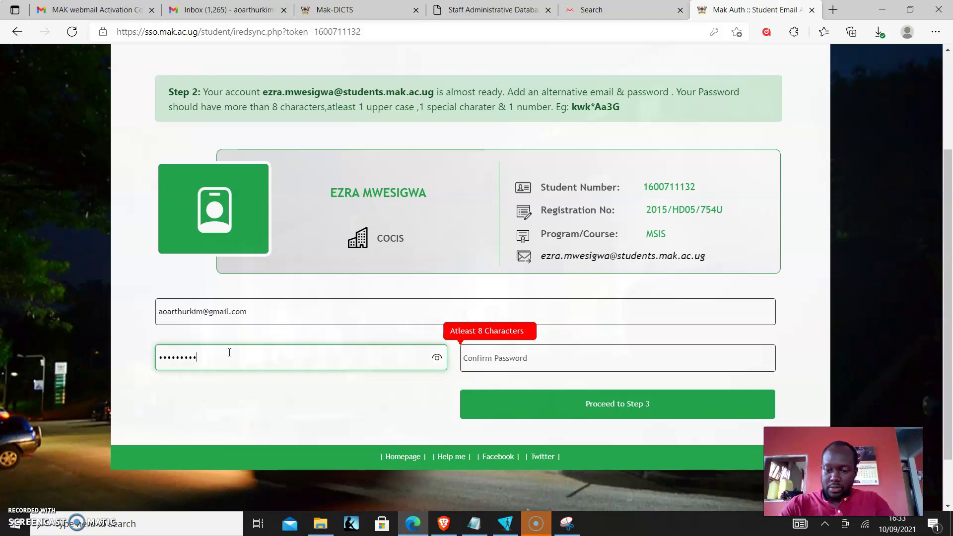
{"action": "key", "text": "Tab"}
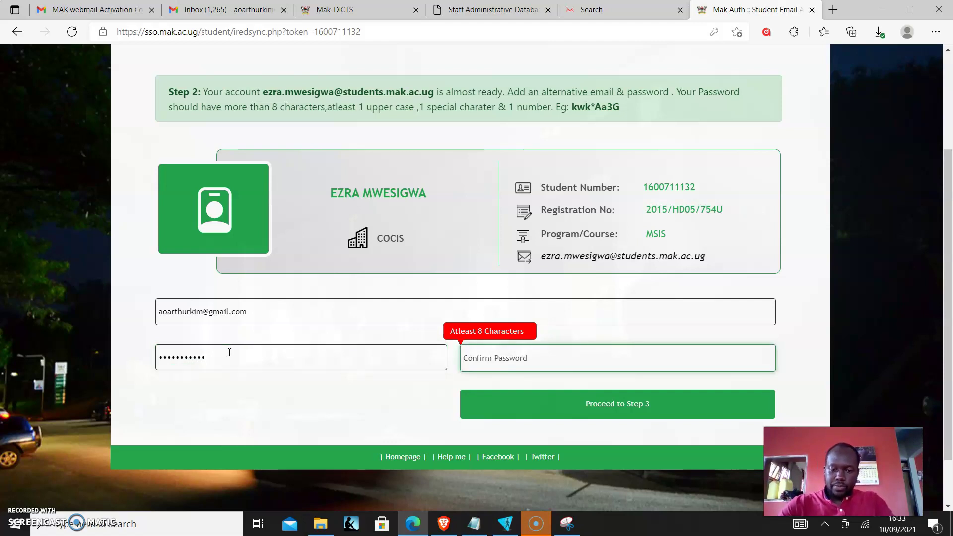
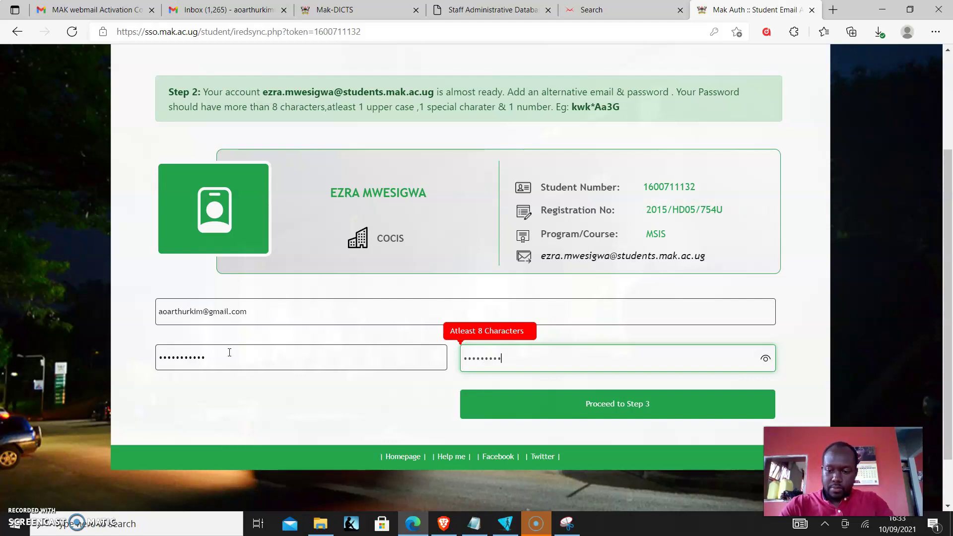
{"action": "key", "text": "Return"}
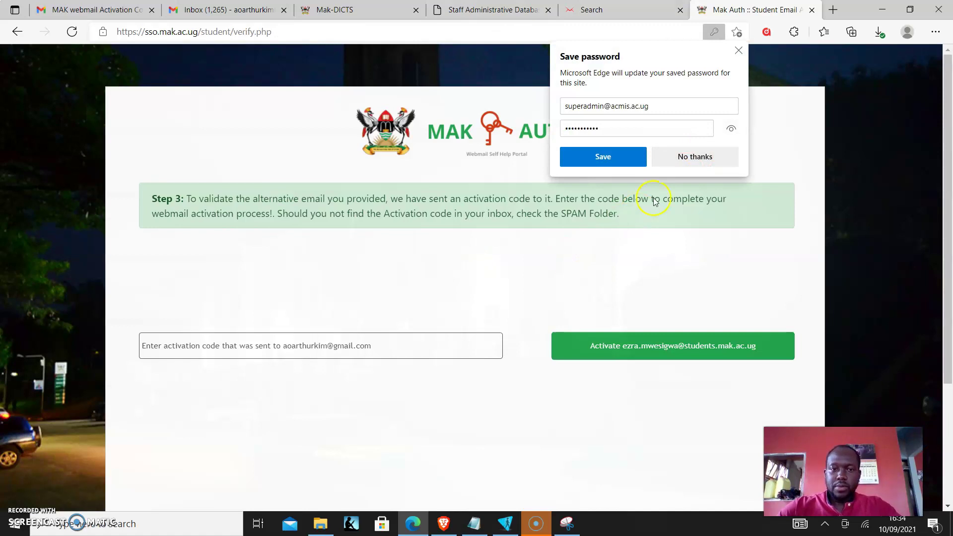
Step: Decline Edge's offer to save the password with 'No thanks'
{"action": "left_click", "coordinate": [723, 157]}
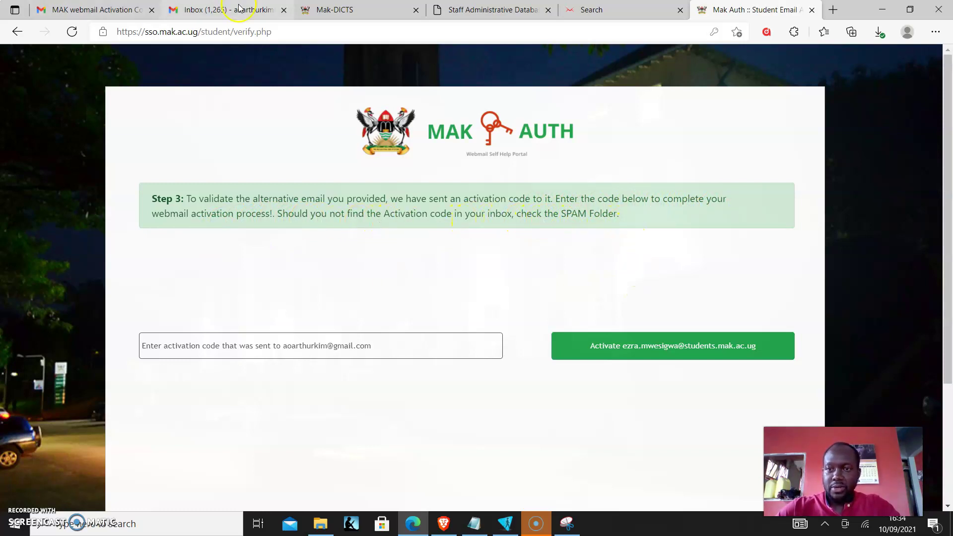
Step: Refresh Gmail, open the MAK webmail Activation Code email and copy its code
{"action": "left_click", "coordinate": [220, 10]}
{"action": "left_click", "coordinate": [191, 95]}
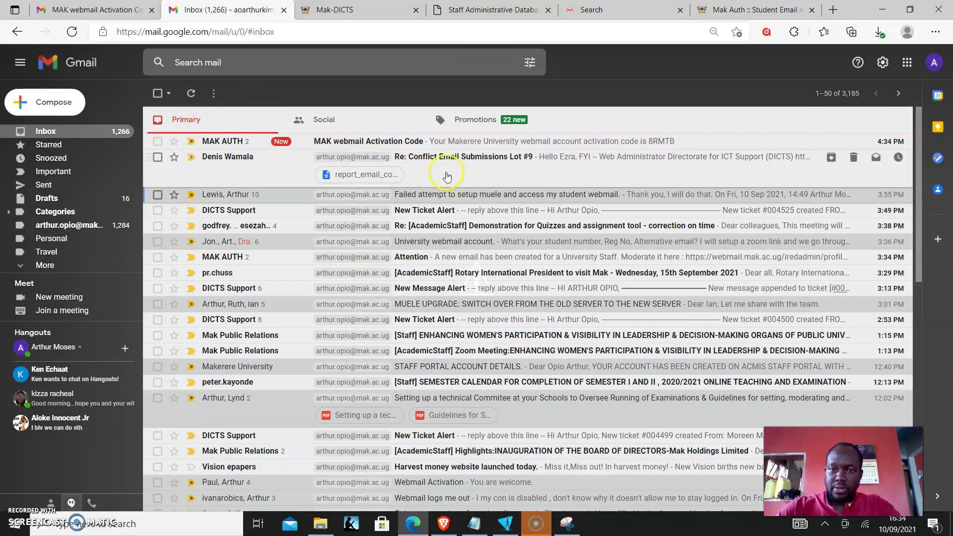
{"action": "left_click", "coordinate": [266, 148]}
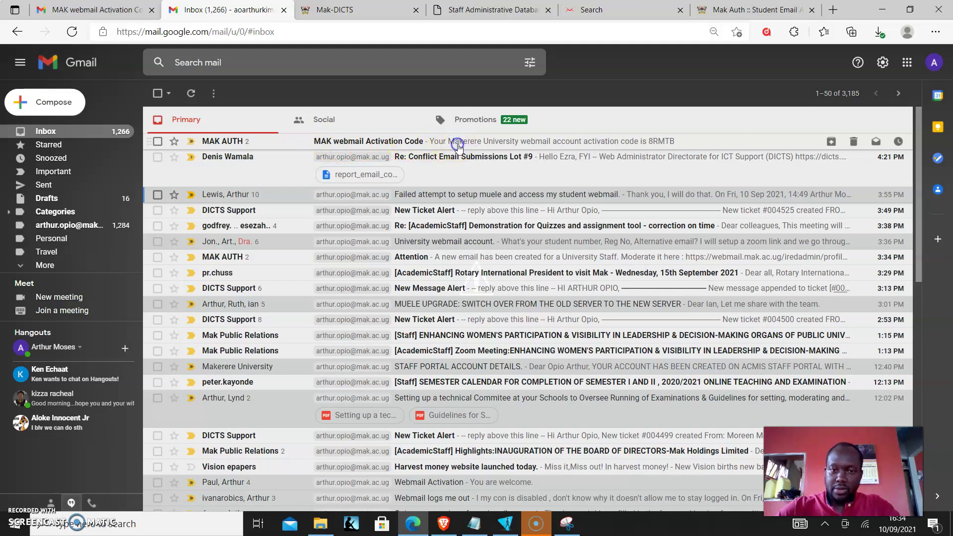
{"action": "left_click", "coordinate": [506, 144]}
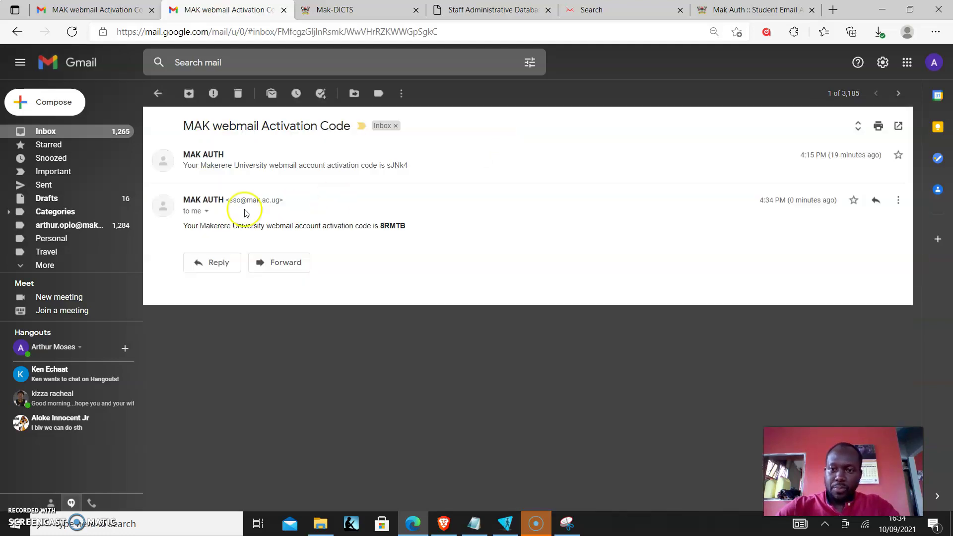
{"action": "left_click_drag", "start_coordinate": [416, 229], "coordinate": [380, 233]}
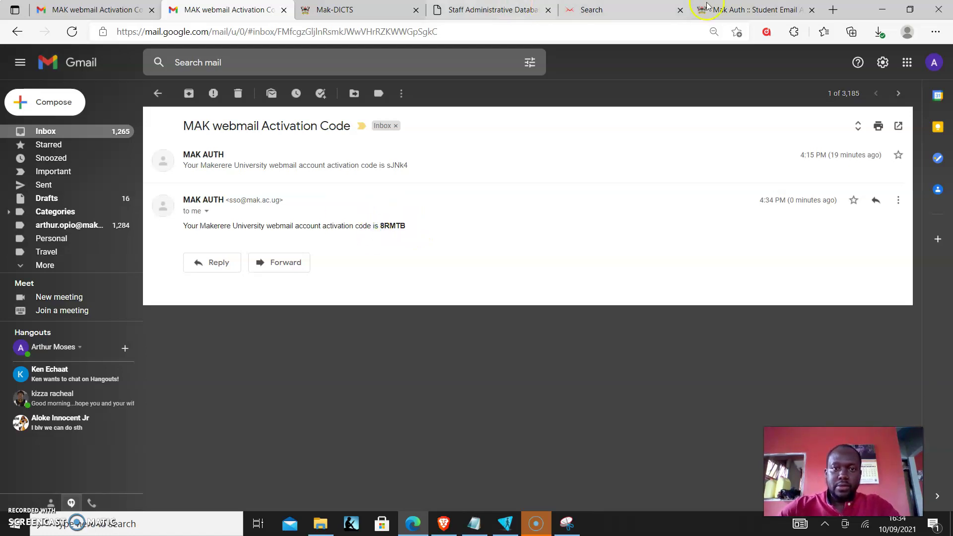
{"action": "left_click", "coordinate": [750, 18]}
Step: Paste the emailed activation code into the Step 3 field and activate the account
{"action": "left_click", "coordinate": [266, 344]}
{"action": "key", "text": "ctrl+v"}
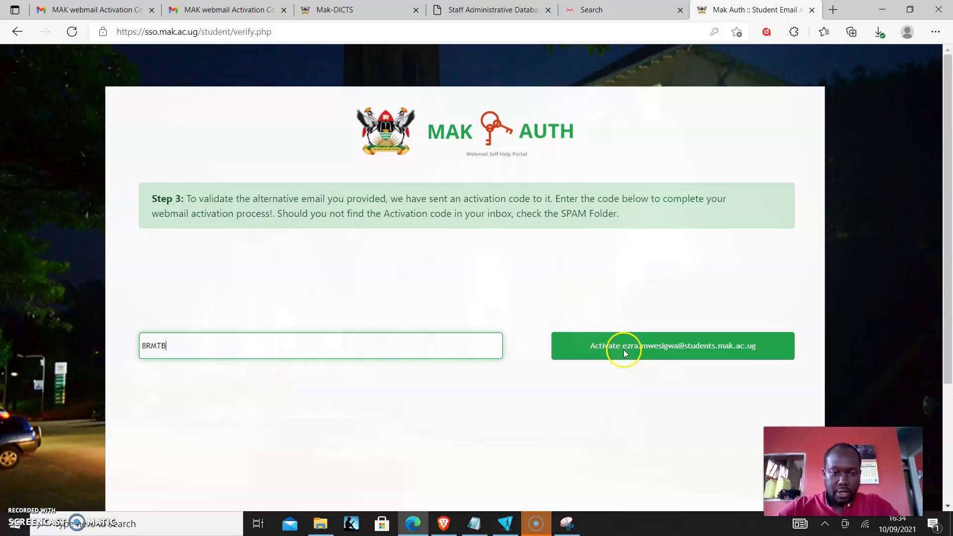
{"action": "left_click", "coordinate": [623, 349]}
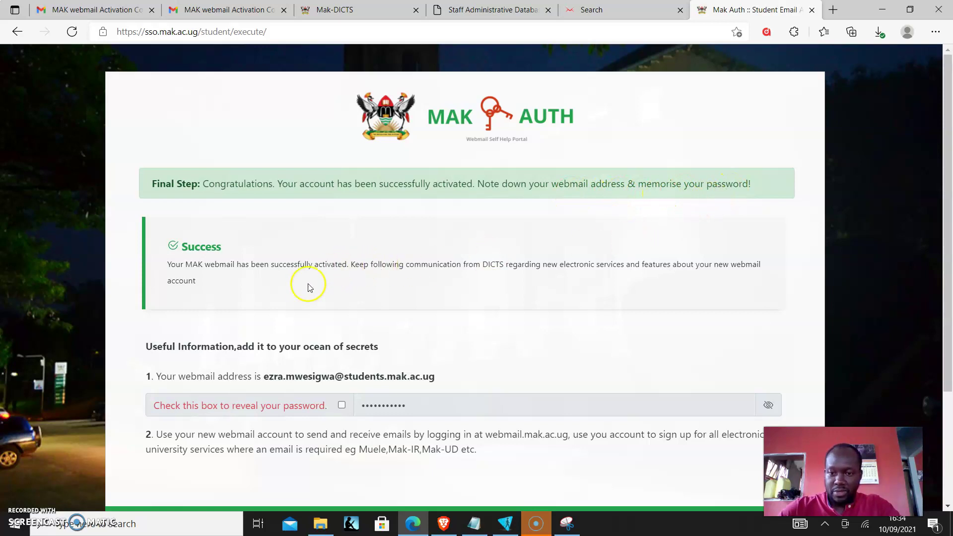
Step: Select the new webmail address on the success page and open a new browser tab
{"action": "scroll", "coordinate": [298, 292], "scroll_direction": "down", "scroll_amount": 2}
{"action": "left_click_drag", "start_coordinate": [263, 307], "coordinate": [440, 309]}
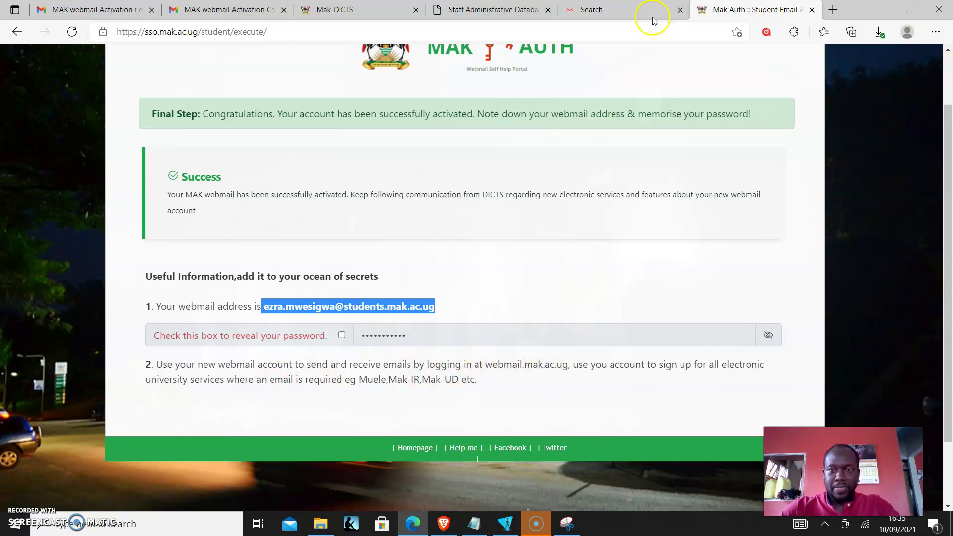
{"action": "left_click", "coordinate": [833, 10]}
Step: Load webmail.mak.ac.ug and copy the new webmail address from the success page
{"action": "type", "text": "we"}
{"action": "key", "text": "Return"}
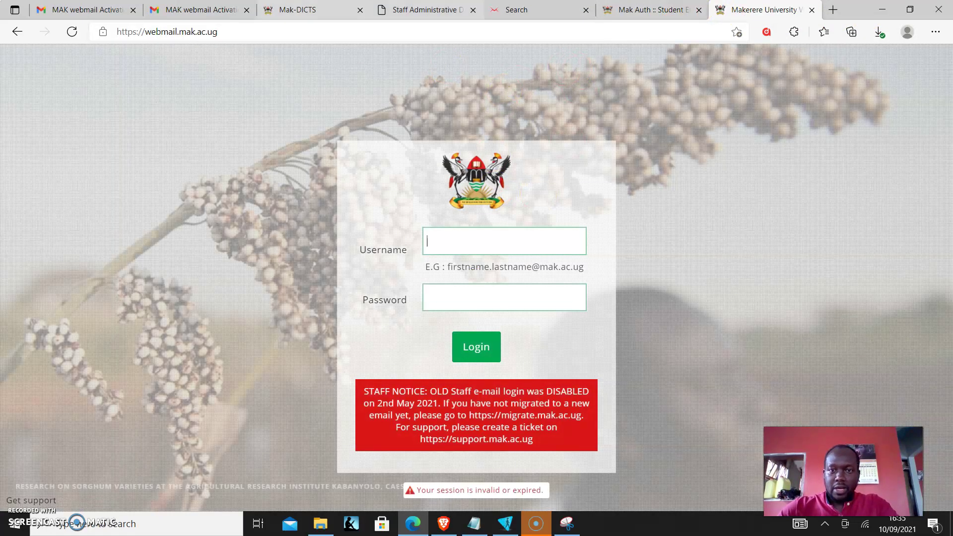
{"action": "key", "text": "ctrl+shift+Tab"}
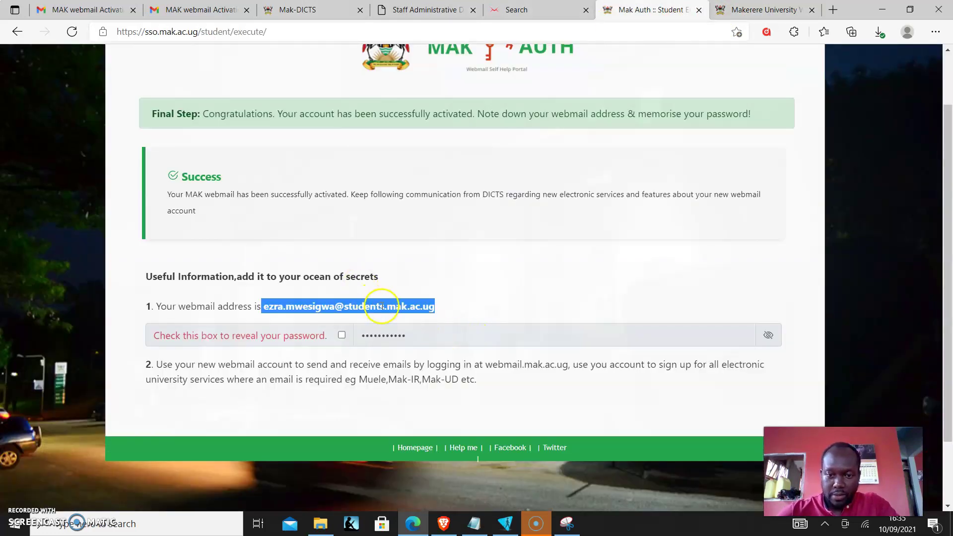
{"action": "right_click", "coordinate": [382, 307]}
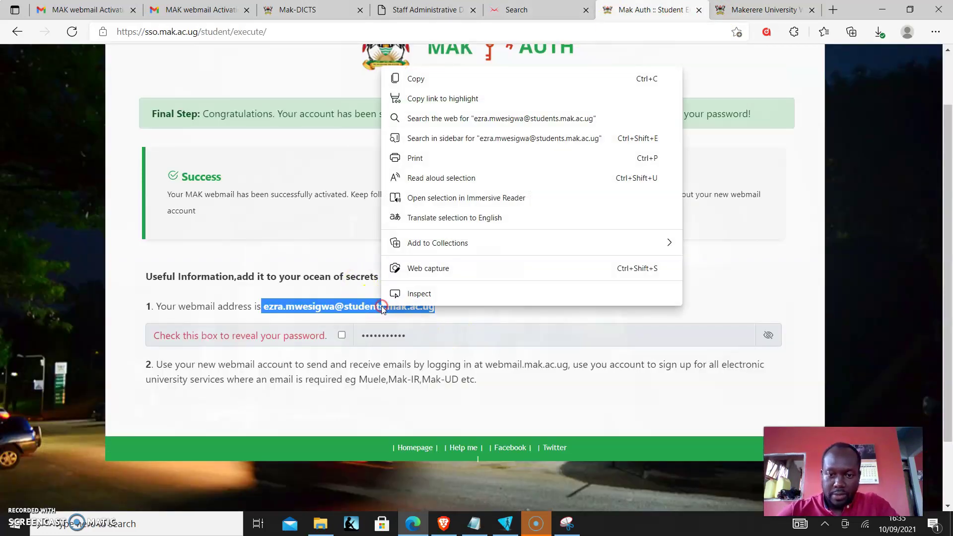
{"action": "left_click", "coordinate": [430, 79]}
Step: Sign in to Makerere Webmail with the copied address as username and the account password
{"action": "left_click", "coordinate": [741, 20]}
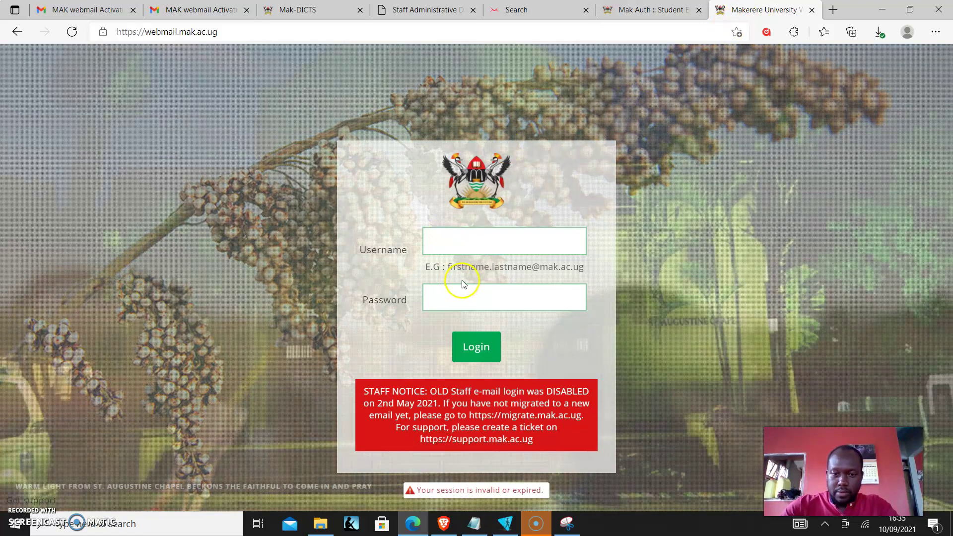
{"action": "key", "text": "ctrl+v"}
{"action": "left_click", "coordinate": [447, 299]}
{"action": "type", "text": "***"}
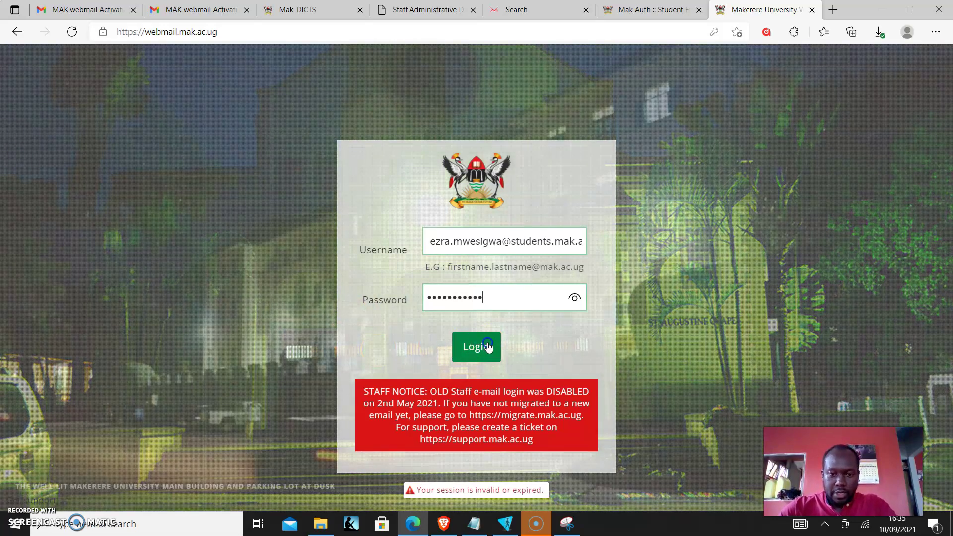
{"action": "left_click", "coordinate": [487, 347]}
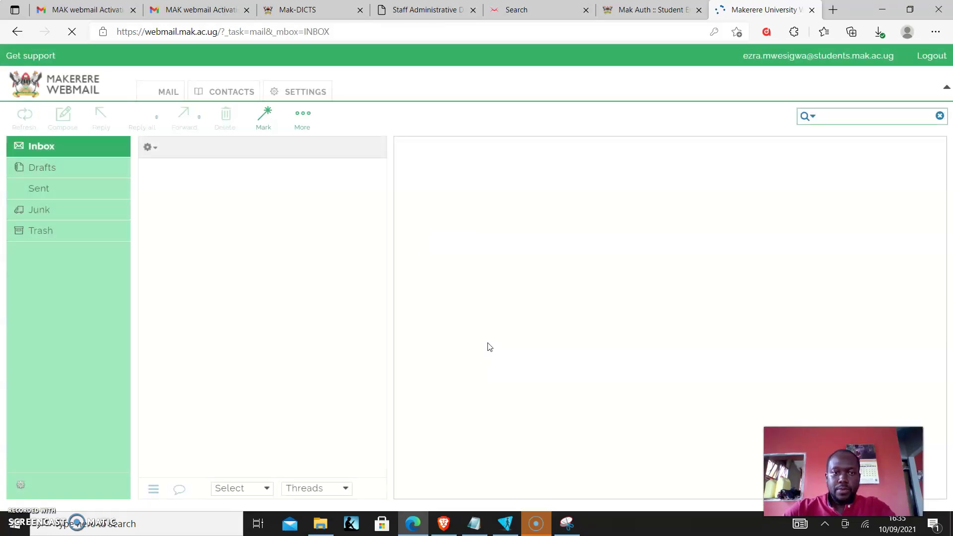